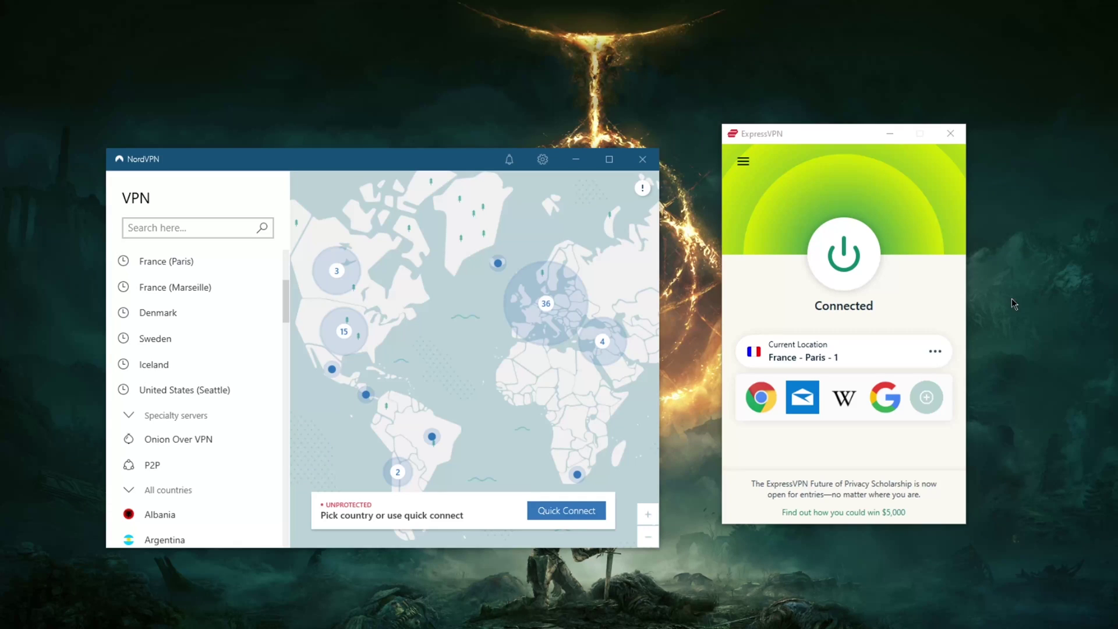
- Place the NordVPN and ExpressVPN windows side by side on the desktop
{"action": "left_click_drag", "start_coordinate": [451, 164], "coordinate": [469, 143]}
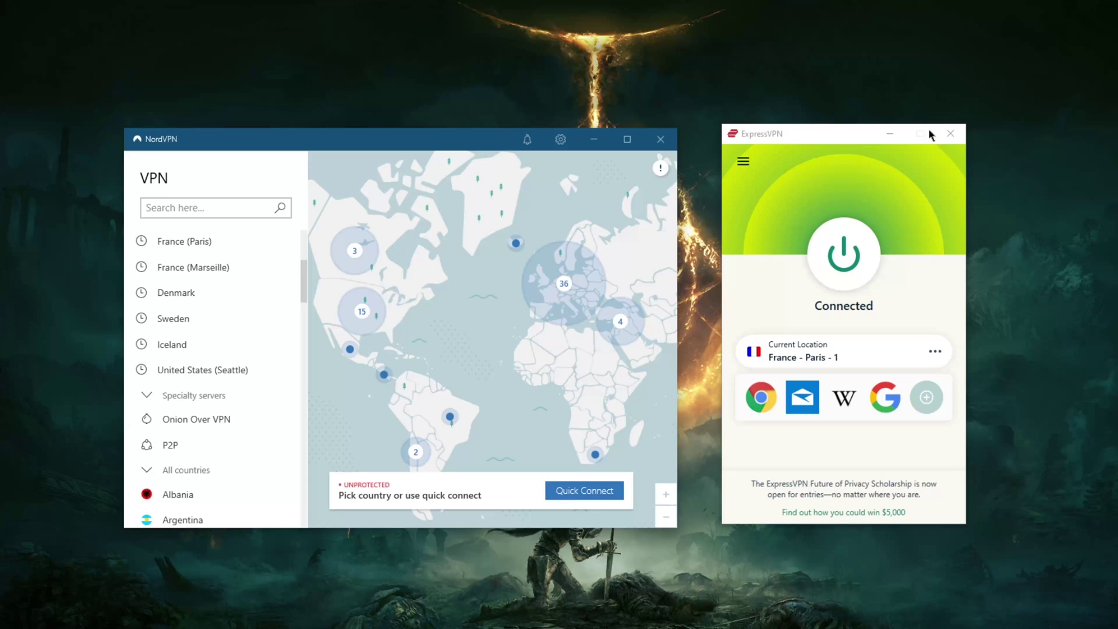
{"action": "left_click_drag", "start_coordinate": [769, 134], "coordinate": [801, 131]}
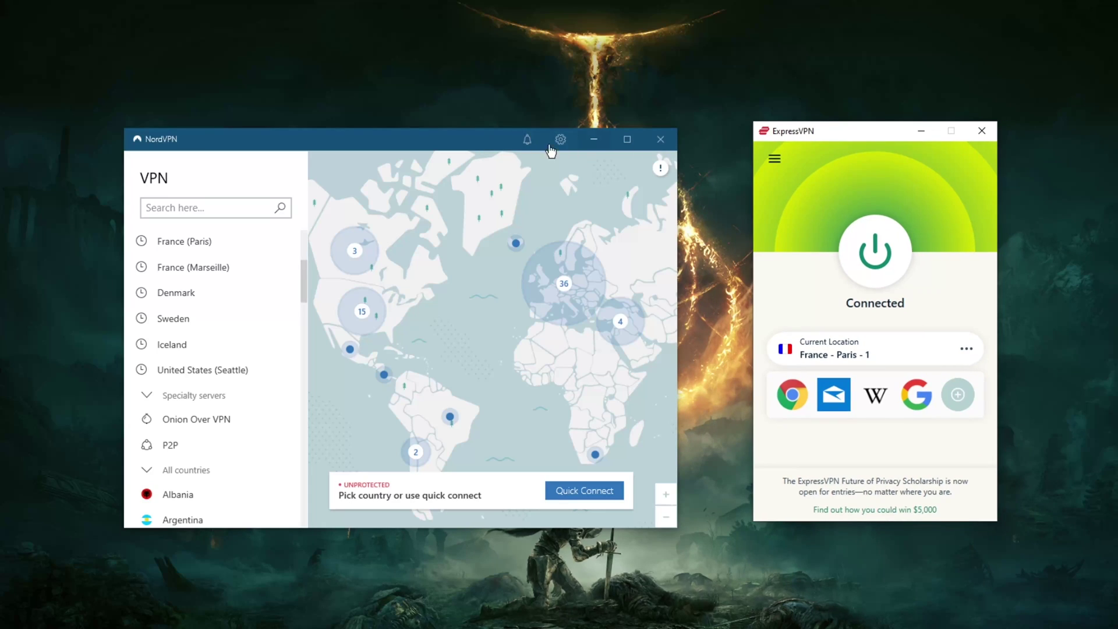
{"action": "left_click_drag", "start_coordinate": [455, 144], "coordinate": [509, 142]}
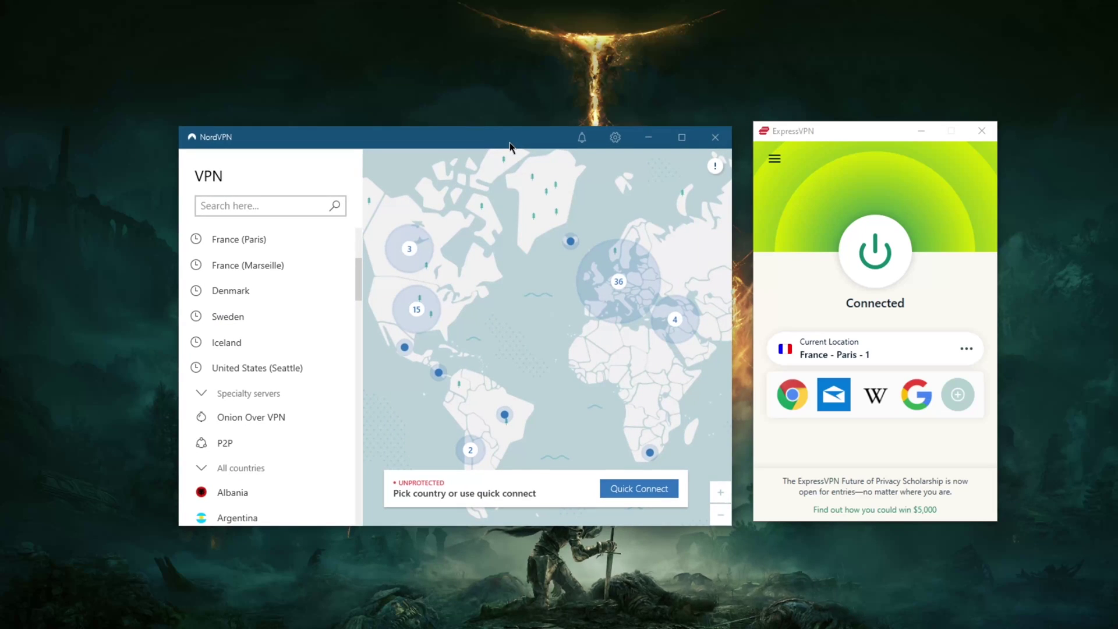
{"action": "left_click_drag", "start_coordinate": [804, 134], "coordinate": [798, 139]}
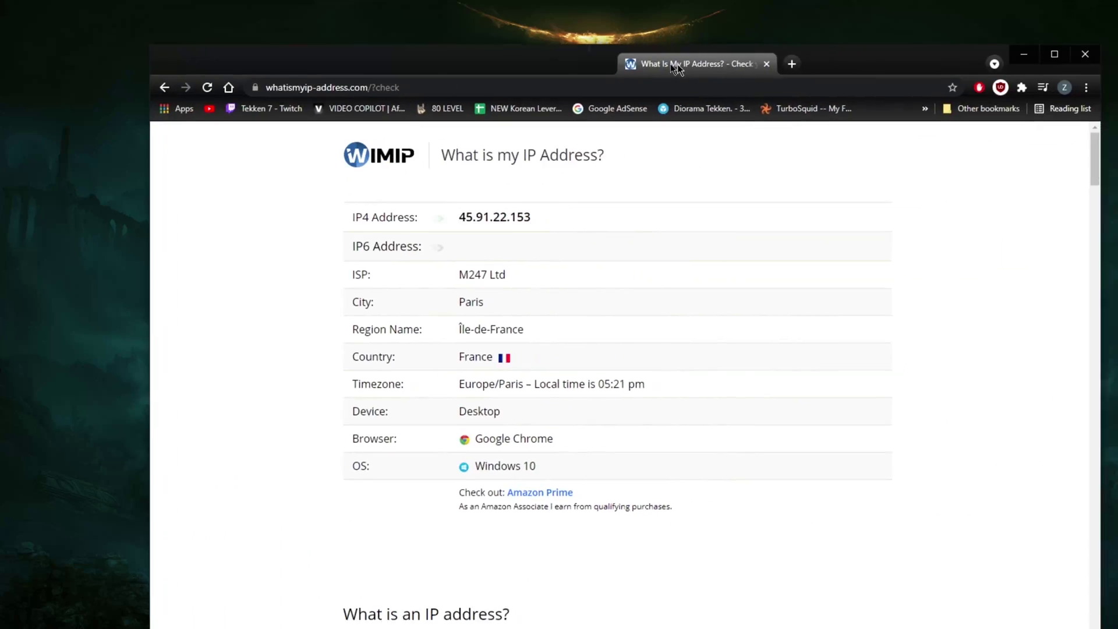
- Reposition the Chrome window showing the Paris, France IP result 45.91.22.153
{"action": "left_click_drag", "start_coordinate": [675, 67], "coordinate": [629, 41]}
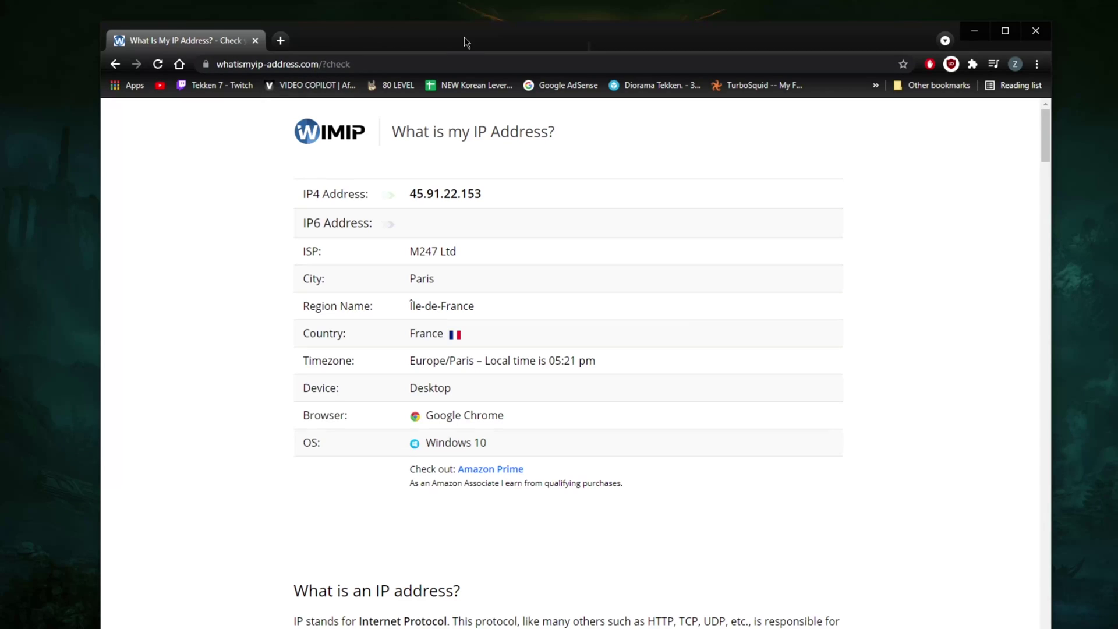
{"action": "left_click_drag", "start_coordinate": [463, 36], "coordinate": [511, 27]}
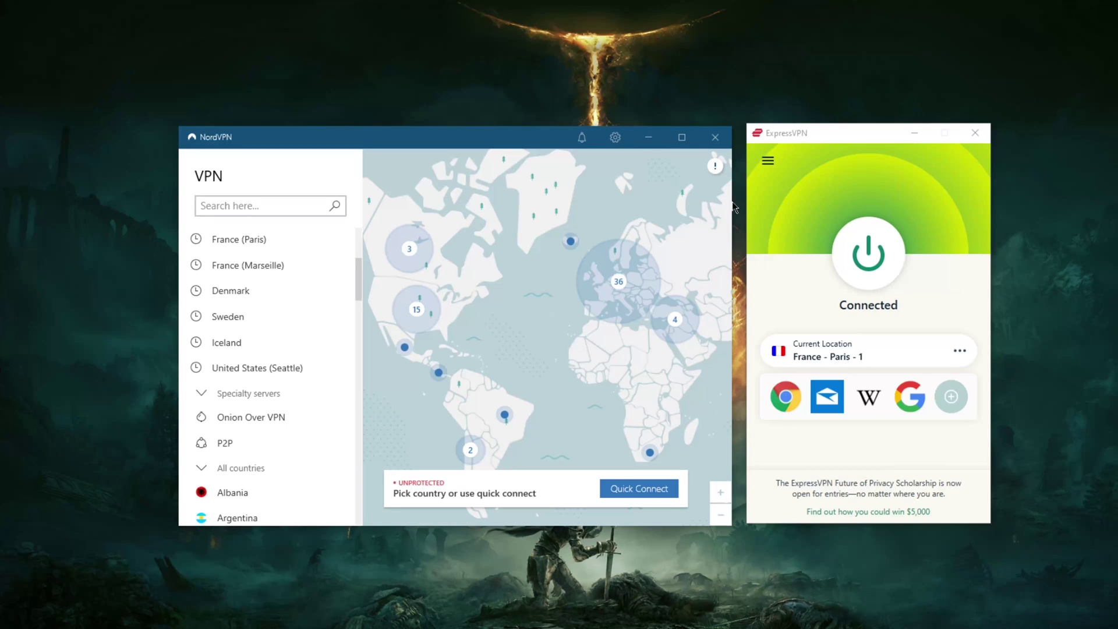
{"action": "left_click", "coordinate": [768, 160]}
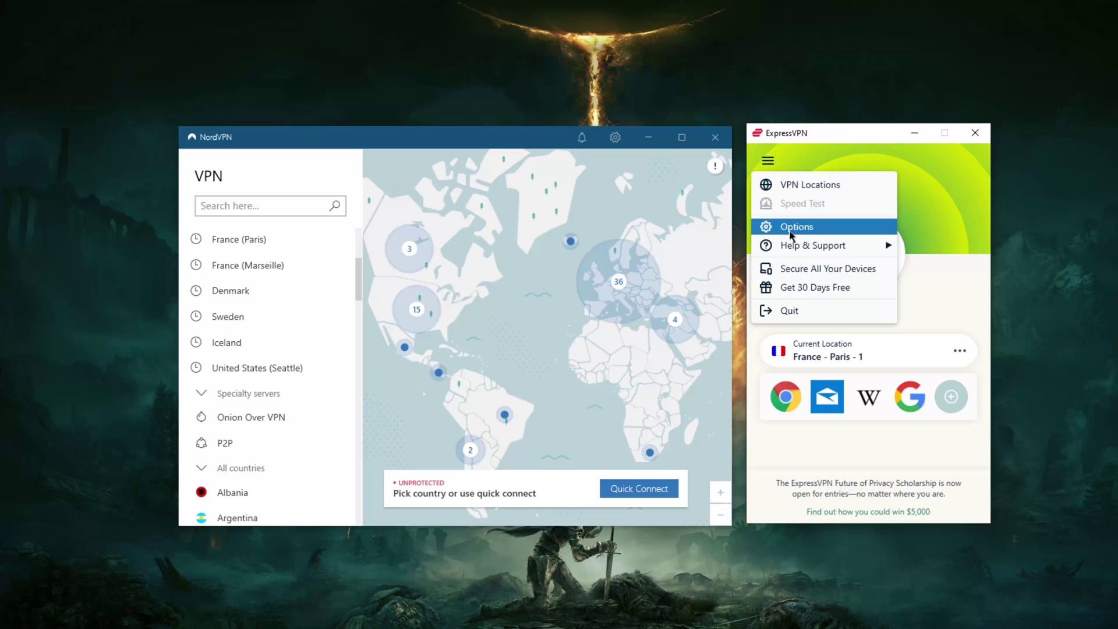
{"action": "left_click", "coordinate": [807, 228]}
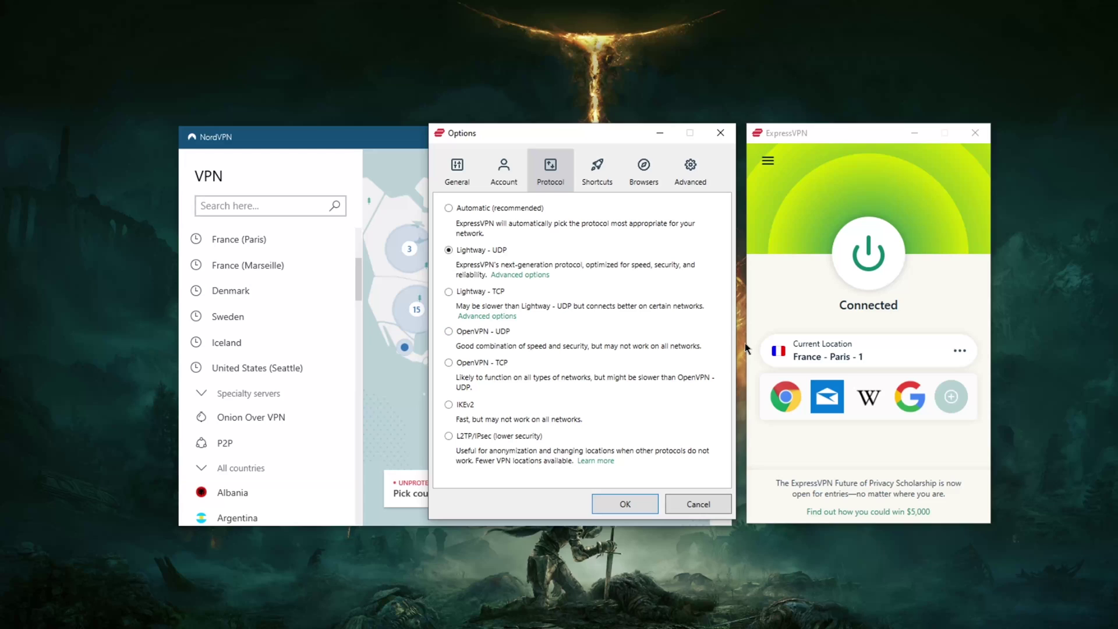
{"action": "left_click", "coordinate": [634, 495]}
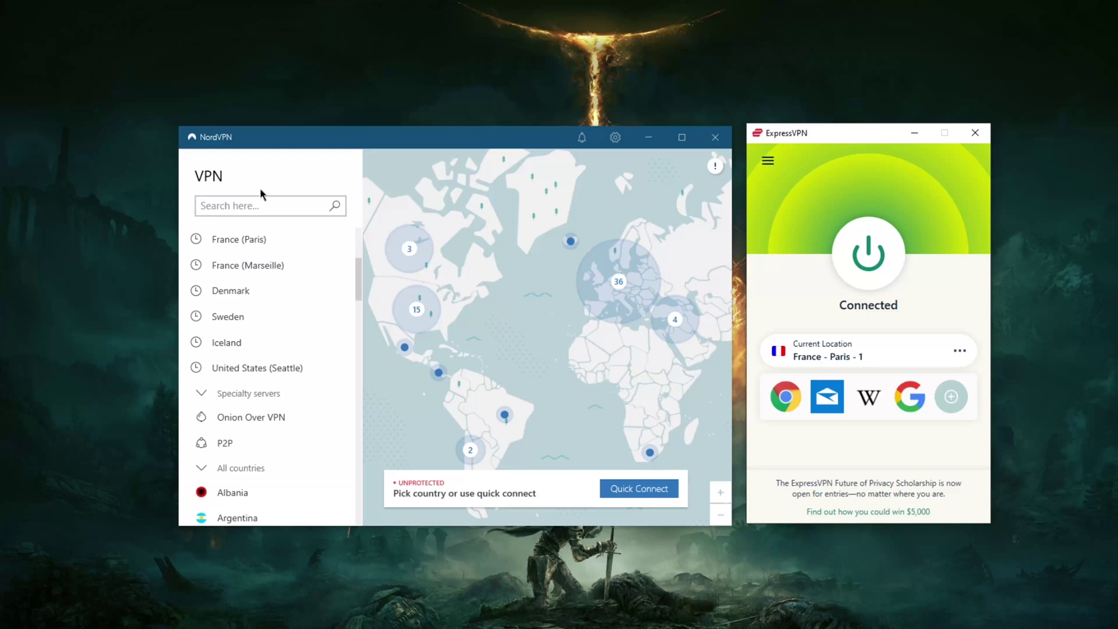
{"action": "left_click", "coordinate": [616, 138]}
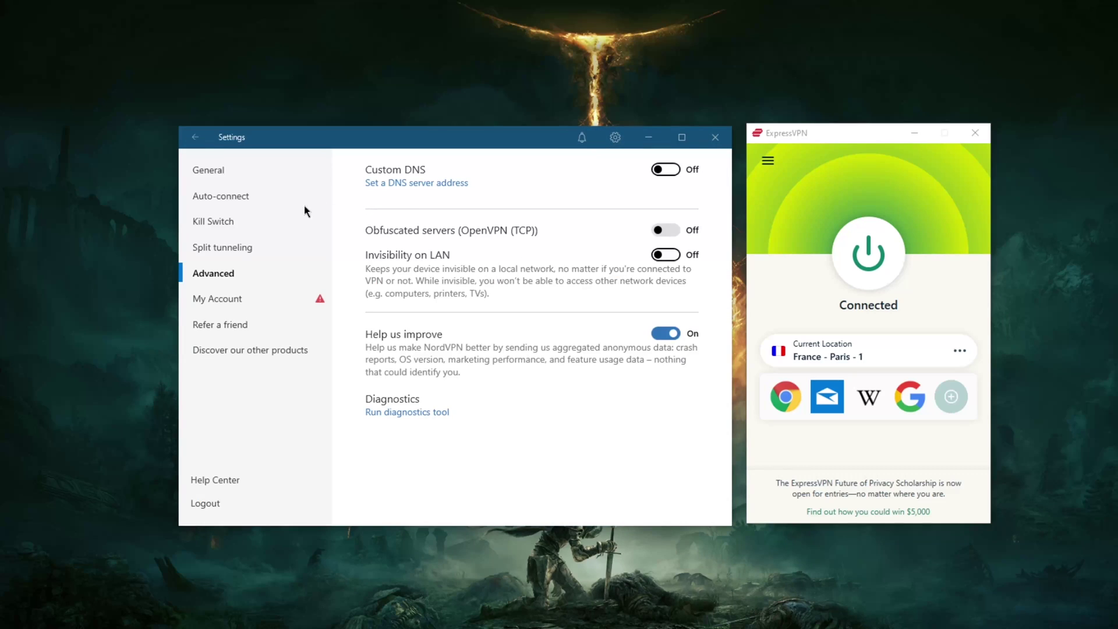
{"action": "left_click", "coordinate": [239, 204]}
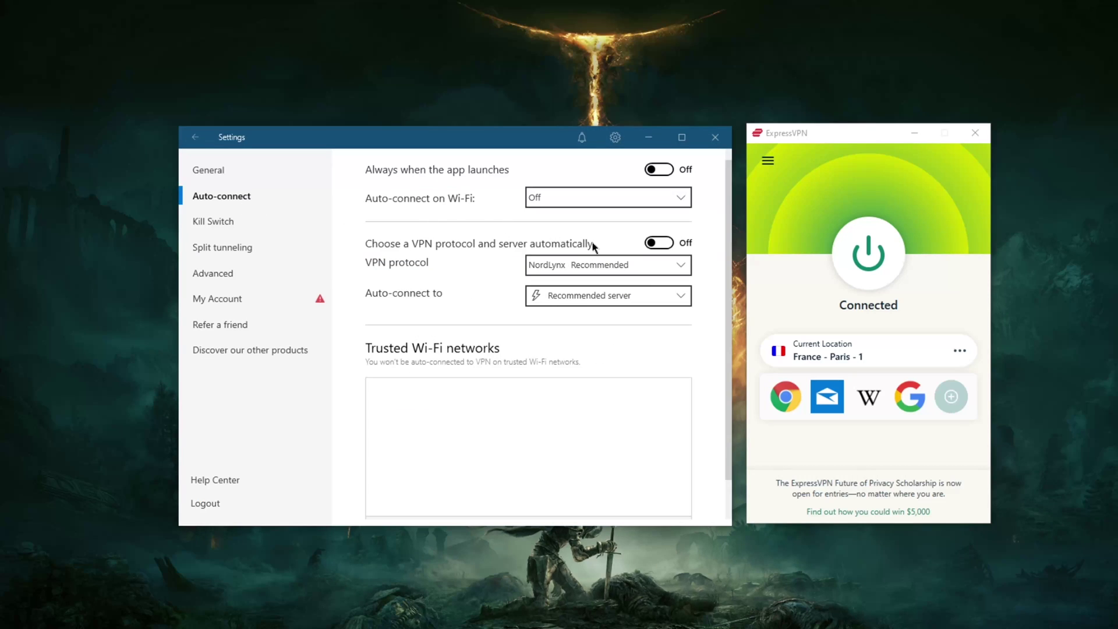
{"action": "left_click", "coordinate": [640, 265]}
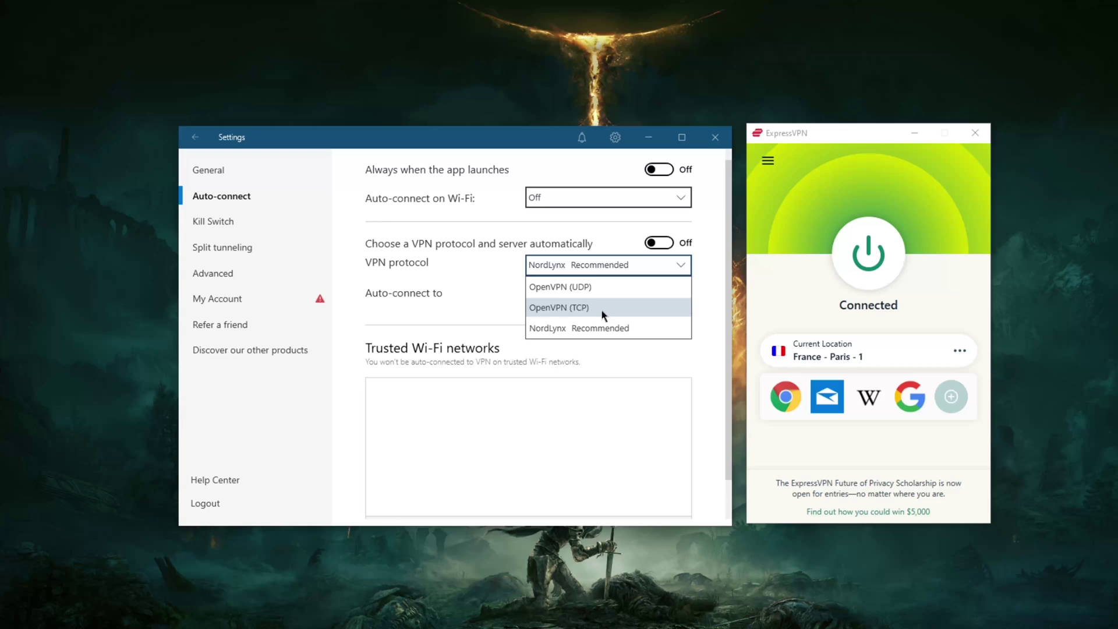
{"action": "left_click", "coordinate": [605, 325]}
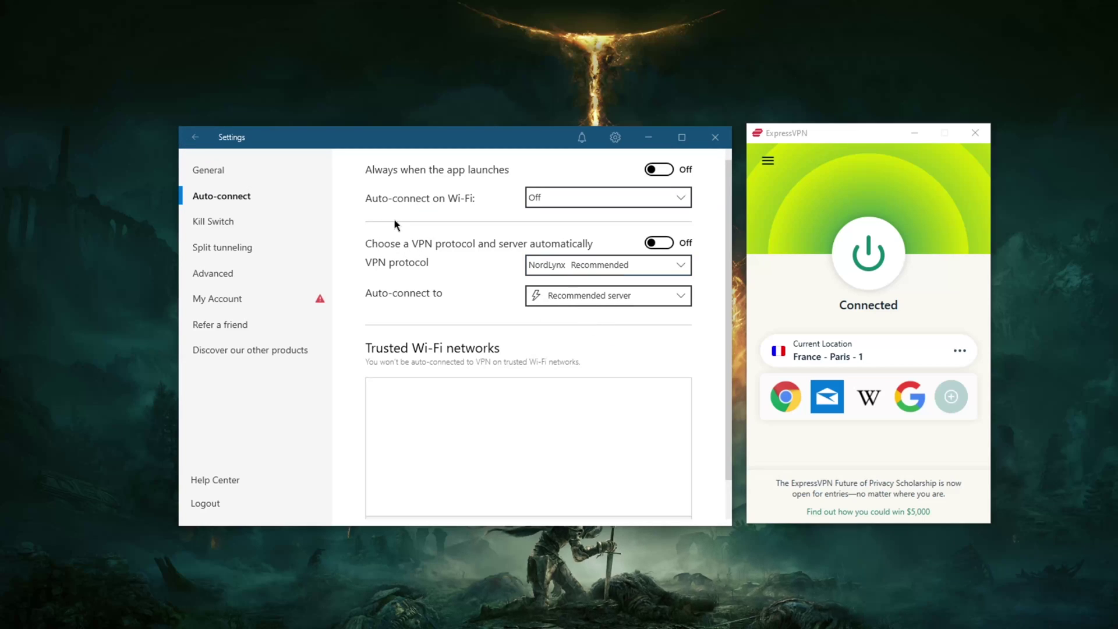
{"action": "left_click", "coordinate": [195, 137]}
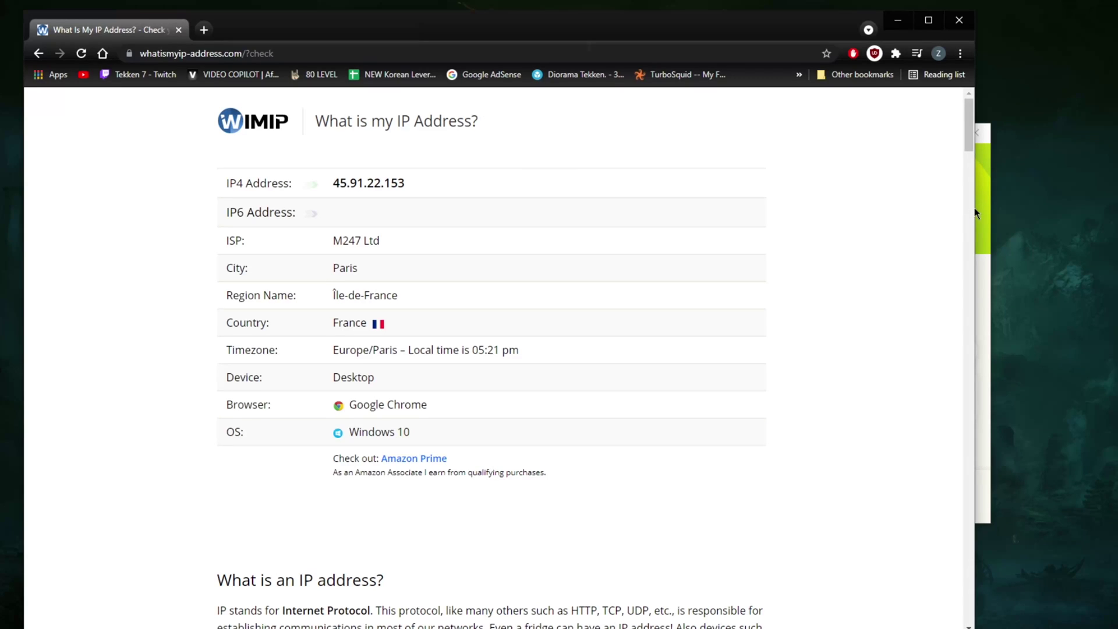
- Narrow the Chrome window and bring ExpressVPN forward beside it
{"action": "scroll", "coordinate": [875, 210], "scroll_direction": "down", "scroll_amount": 8}
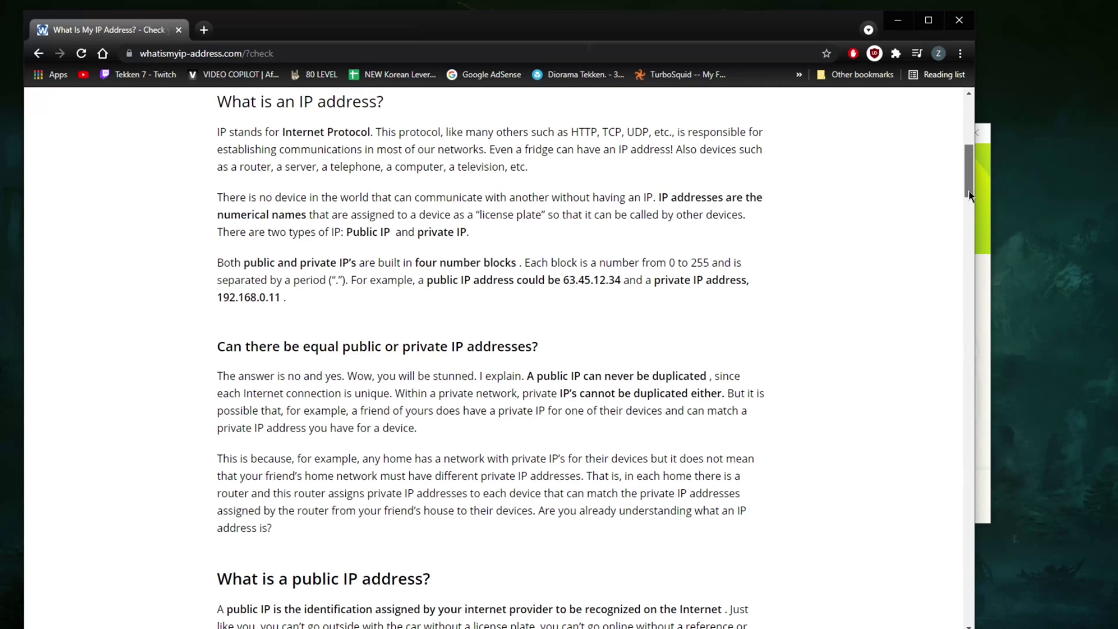
{"action": "scroll", "coordinate": [960, 245], "scroll_direction": "up", "scroll_amount": 8}
{"action": "left_click_drag", "start_coordinate": [974, 253], "coordinate": [808, 245]}
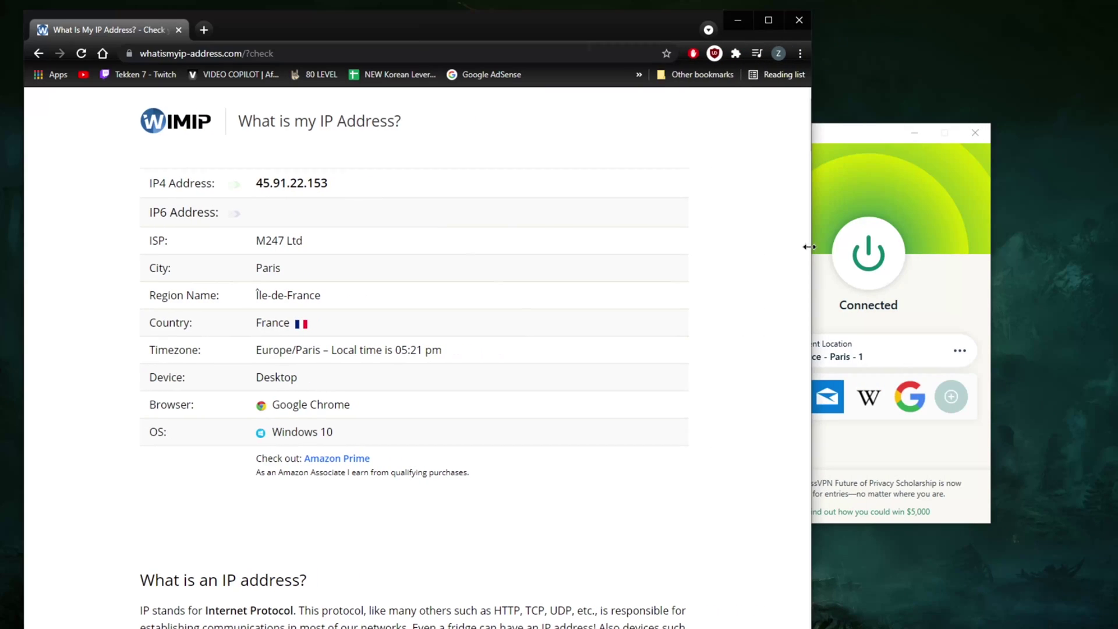
{"action": "left_click_drag", "start_coordinate": [859, 139], "coordinate": [929, 144]}
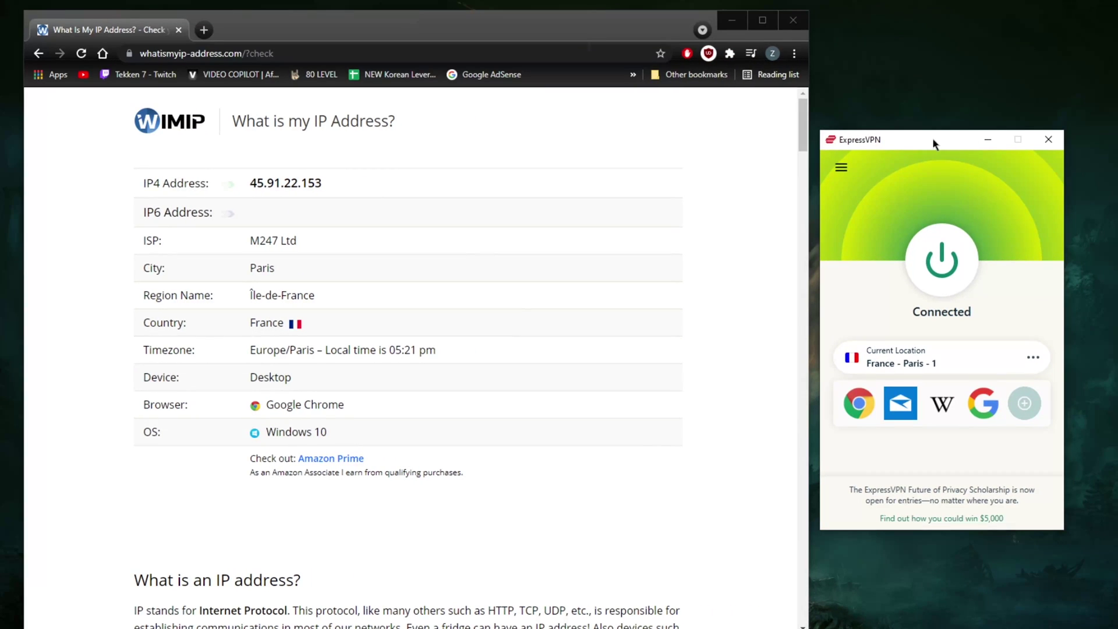
- Switch ExpressVPN's location to USA - New York and connect
{"action": "left_click", "coordinate": [841, 169]}
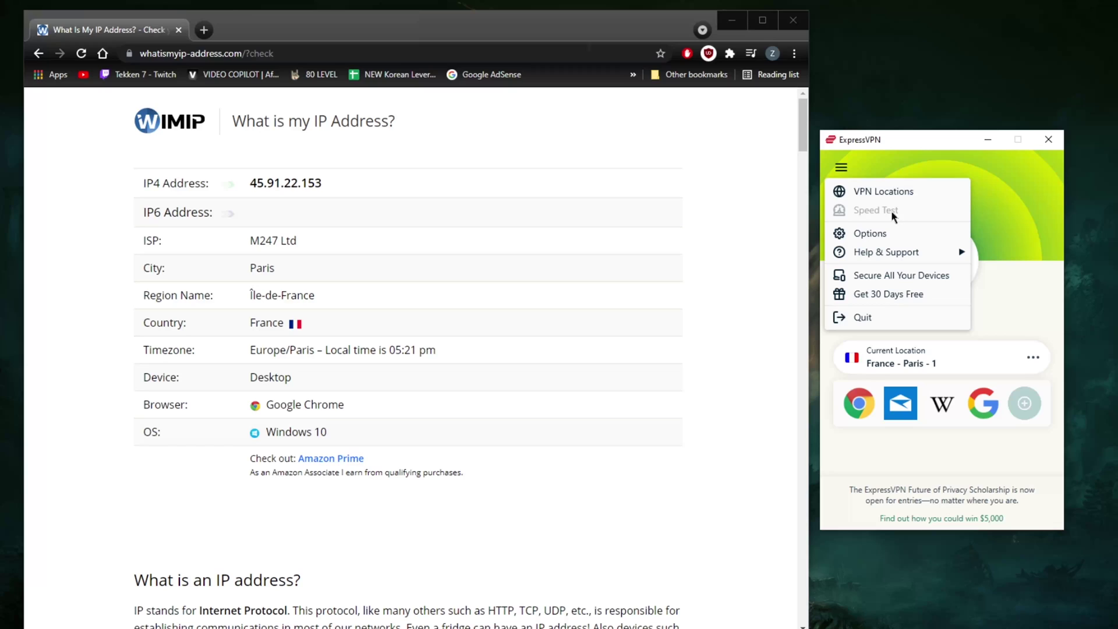
{"action": "left_click", "coordinate": [1025, 239]}
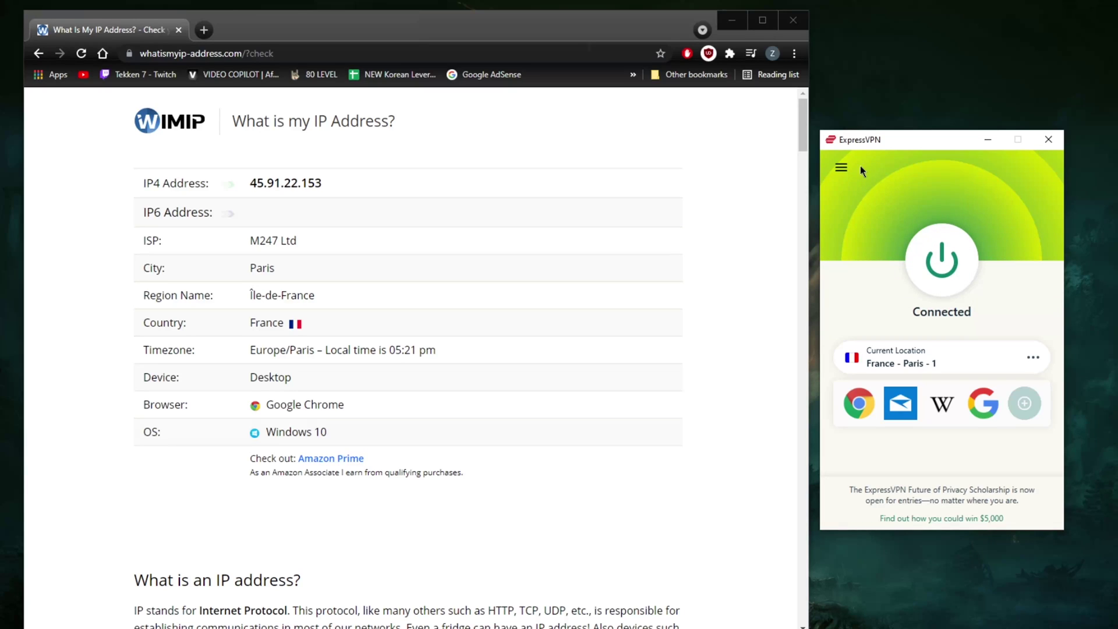
{"action": "left_click", "coordinate": [841, 167]}
{"action": "left_click", "coordinate": [867, 190]}
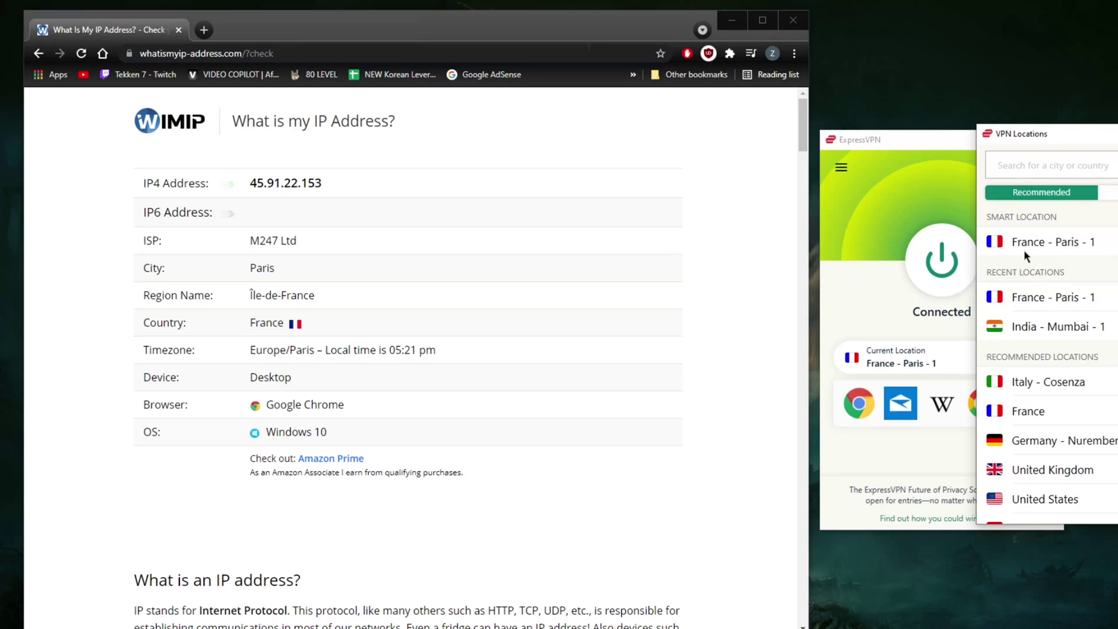
{"action": "scroll", "coordinate": [1054, 356], "scroll_direction": "down", "scroll_amount": 3}
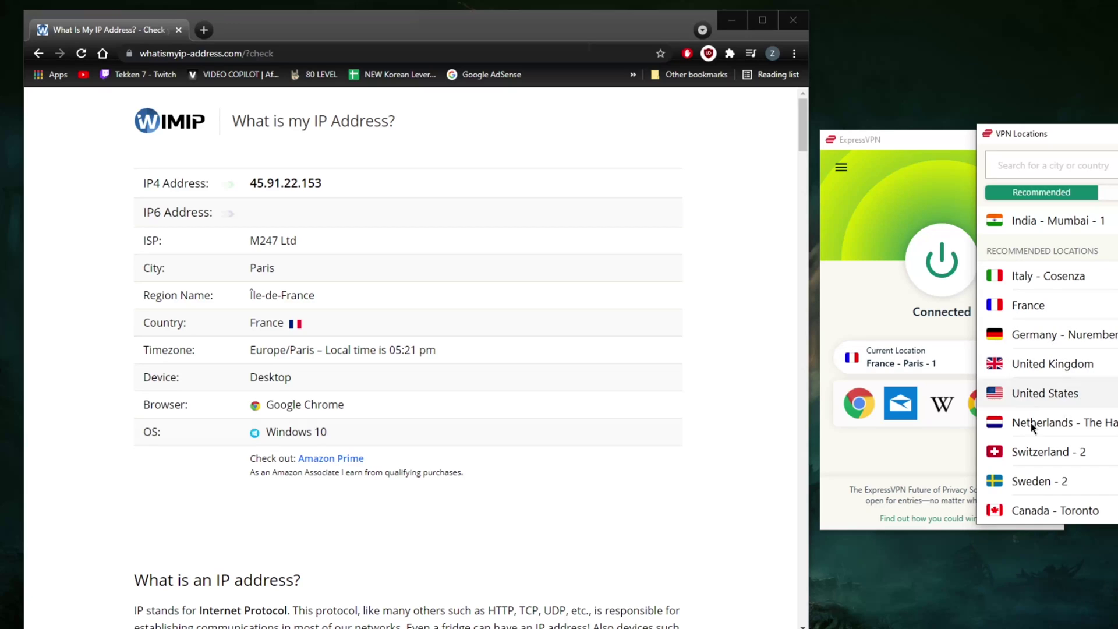
{"action": "left_click", "coordinate": [1045, 393]}
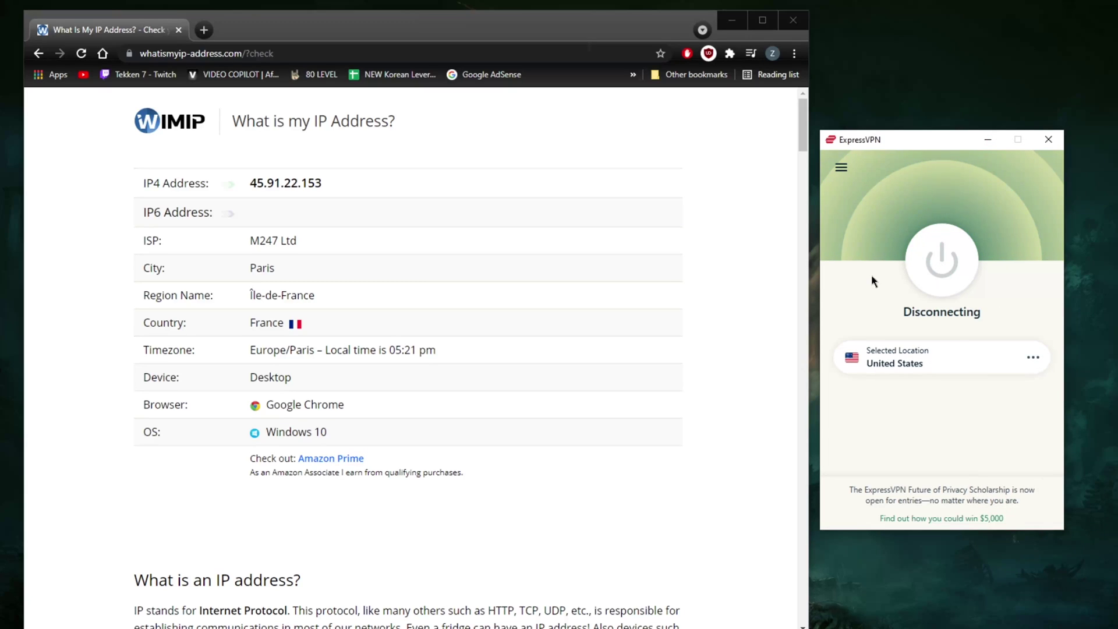
{"action": "left_click", "coordinate": [929, 277]}
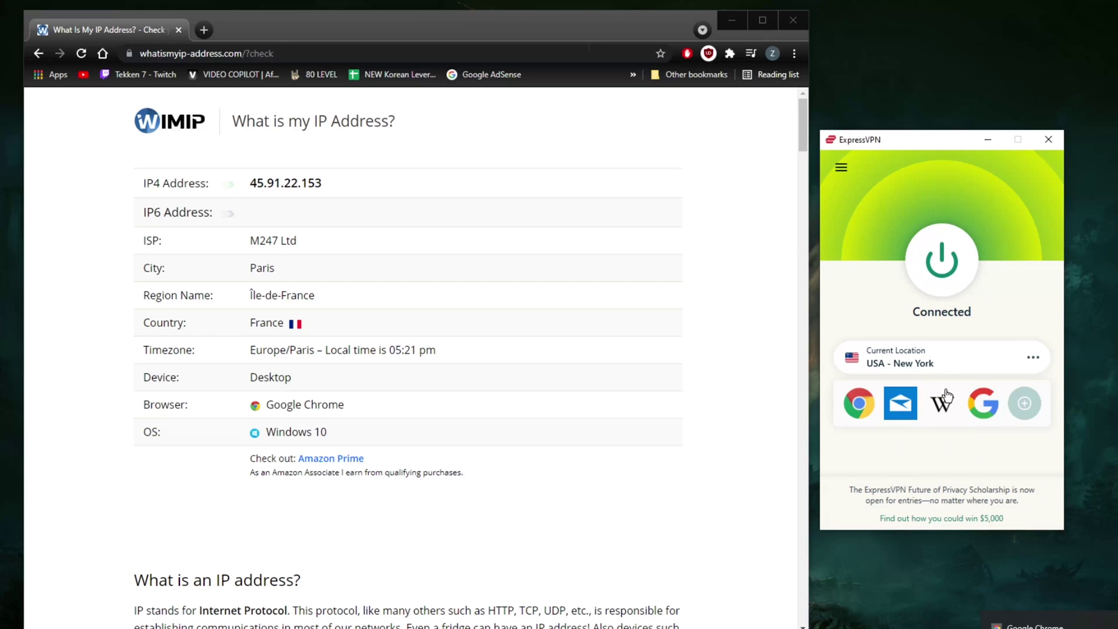
- Reload the IP check page, resubmitting the form, to show 45.130.83.112
{"action": "left_click", "coordinate": [482, 208]}
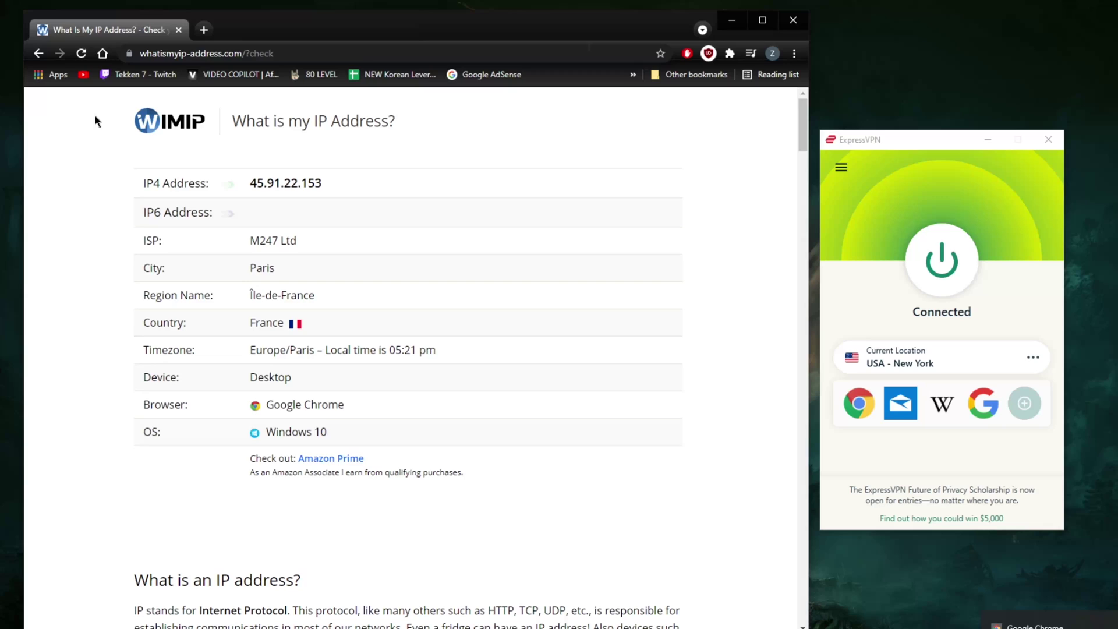
{"action": "left_click", "coordinate": [81, 53]}
{"action": "left_click", "coordinate": [475, 154]}
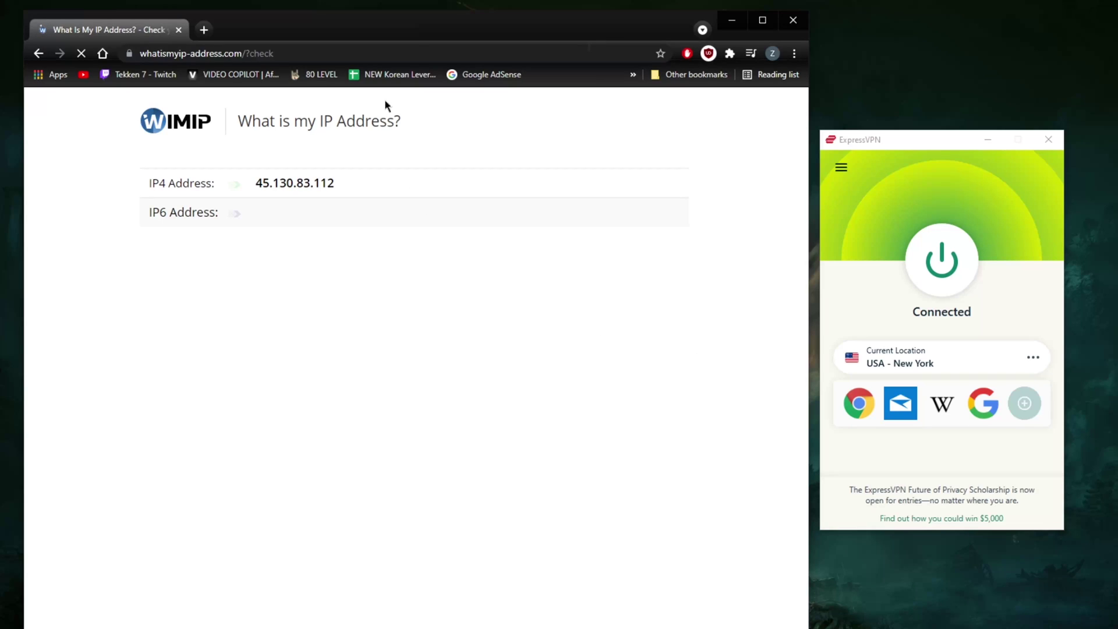
- Shift Chrome aside to check both VPN windows, leaving NordVPN in front
{"action": "left_click_drag", "start_coordinate": [378, 23], "coordinate": [723, 27]}
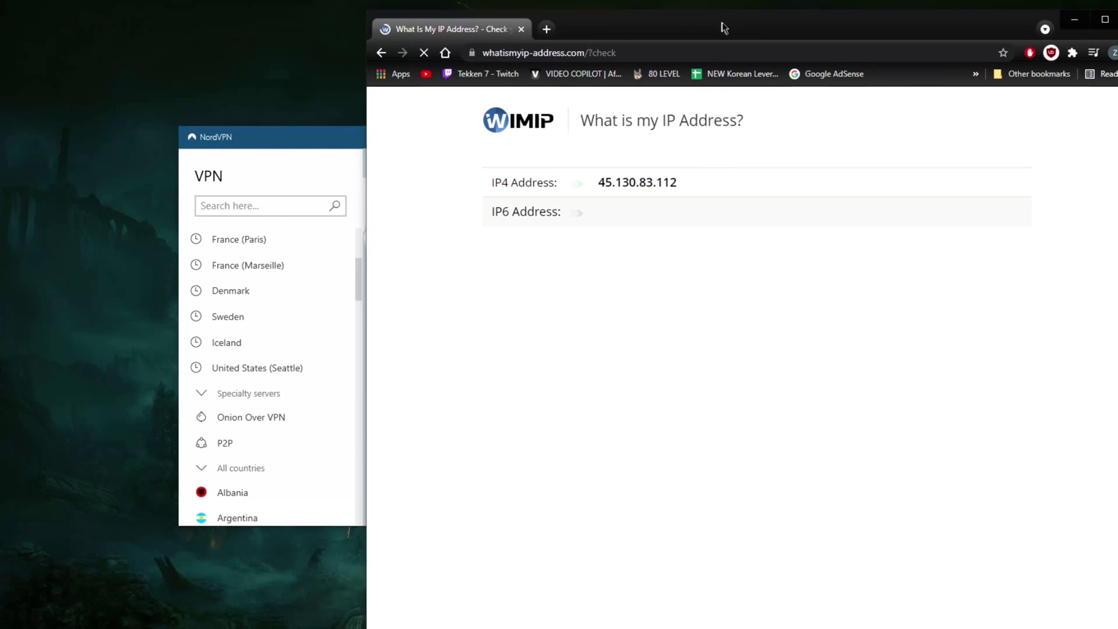
{"action": "left_click_drag", "start_coordinate": [282, 134], "coordinate": [173, 128]}
{"action": "left_click", "coordinate": [635, 323]}
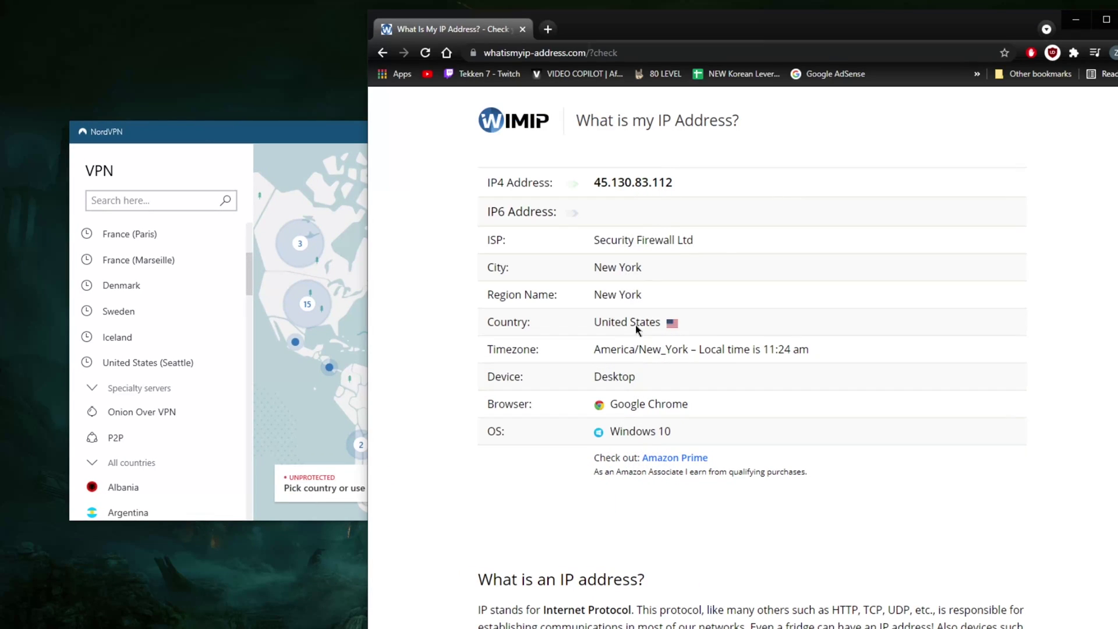
{"action": "left_click_drag", "start_coordinate": [681, 35], "coordinate": [399, 46]}
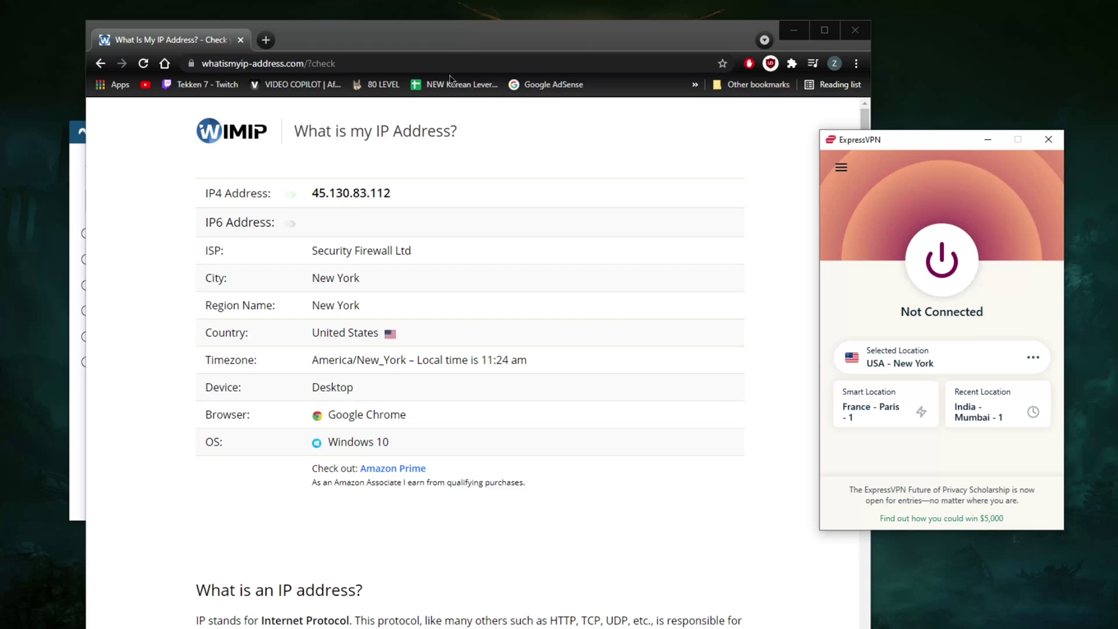
{"action": "left_click_drag", "start_coordinate": [505, 49], "coordinate": [747, 42]}
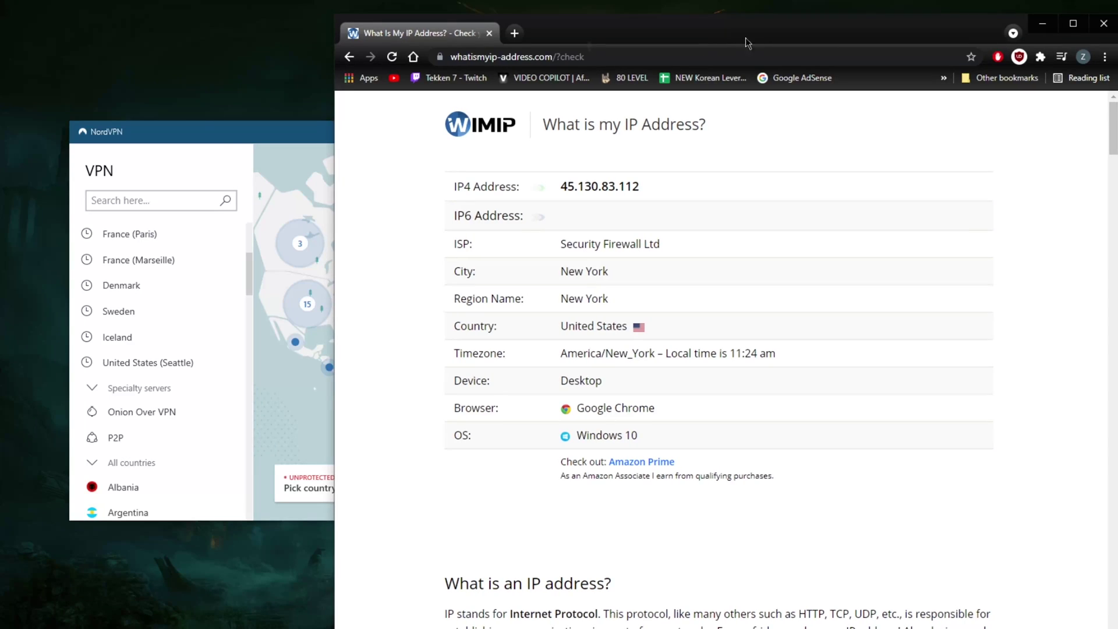
{"action": "left_click", "coordinate": [238, 132]}
- Zoom the NordVPN map and connect to the Iceland #49 server
{"action": "left_click_drag", "start_coordinate": [425, 281], "coordinate": [377, 282]}
{"action": "scroll", "coordinate": [460, 295], "scroll_direction": "up", "scroll_amount": 2}
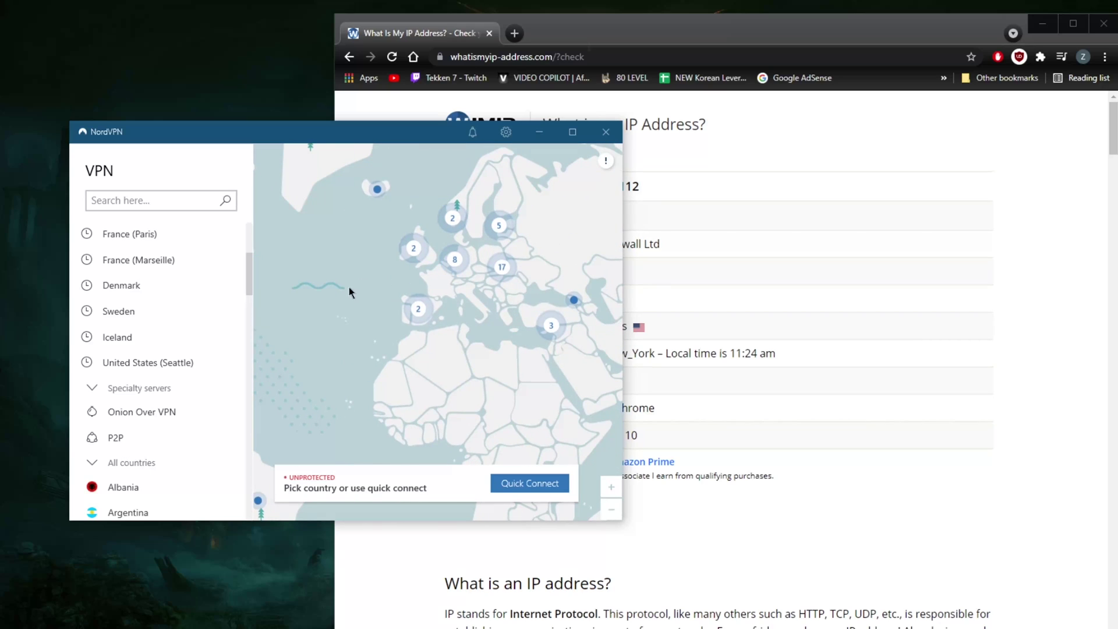
{"action": "scroll", "coordinate": [466, 316], "scroll_direction": "down", "scroll_amount": 2}
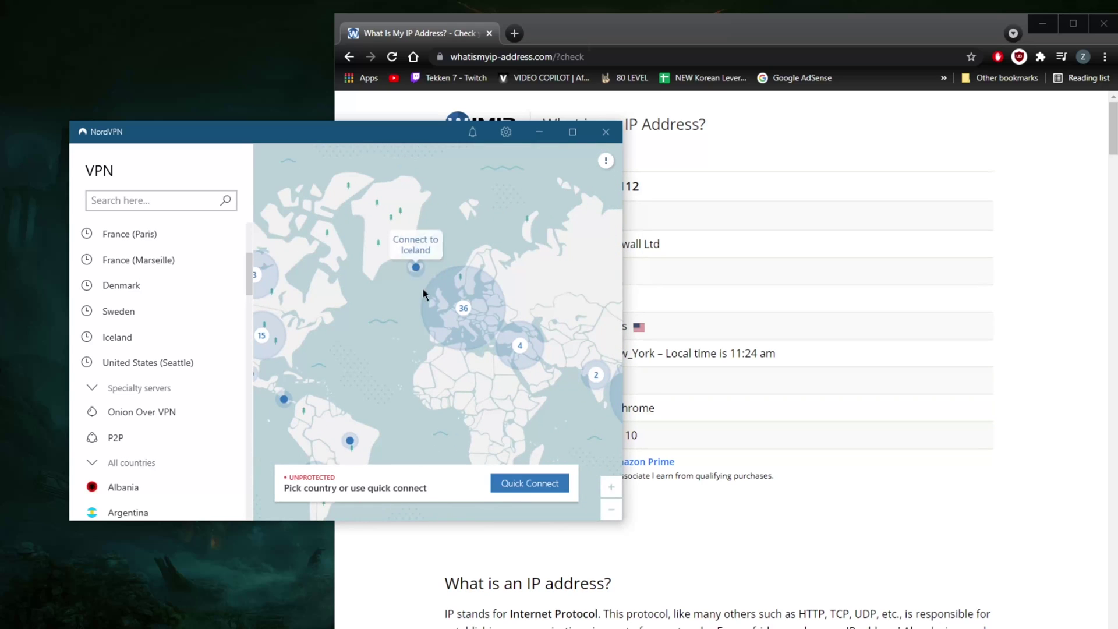
{"action": "scroll", "coordinate": [416, 285], "scroll_direction": "up", "scroll_amount": 2}
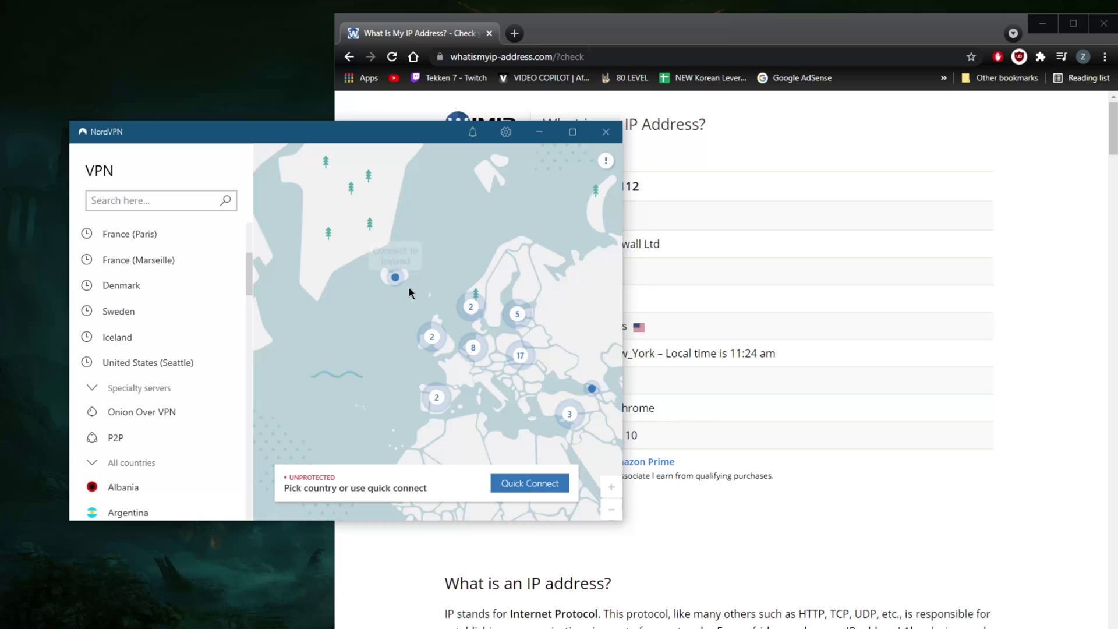
{"action": "left_click", "coordinate": [430, 268]}
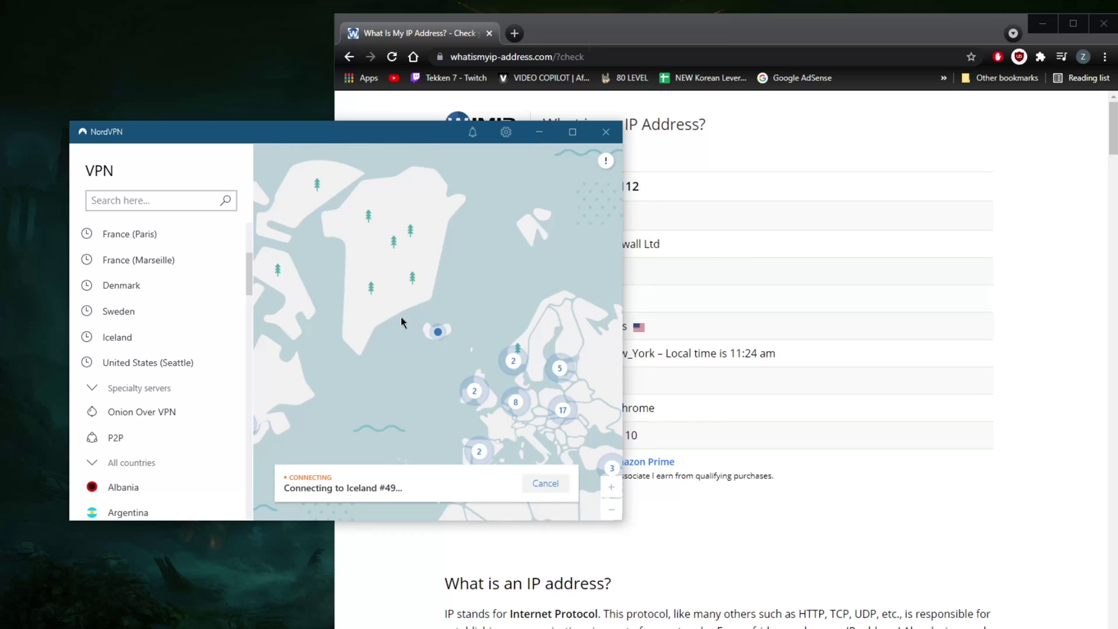
- Reload the IP check page to confirm 45.133.192.100 in Keflavik, Iceland
{"action": "scroll", "coordinate": [452, 286], "scroll_direction": "down", "scroll_amount": 2}
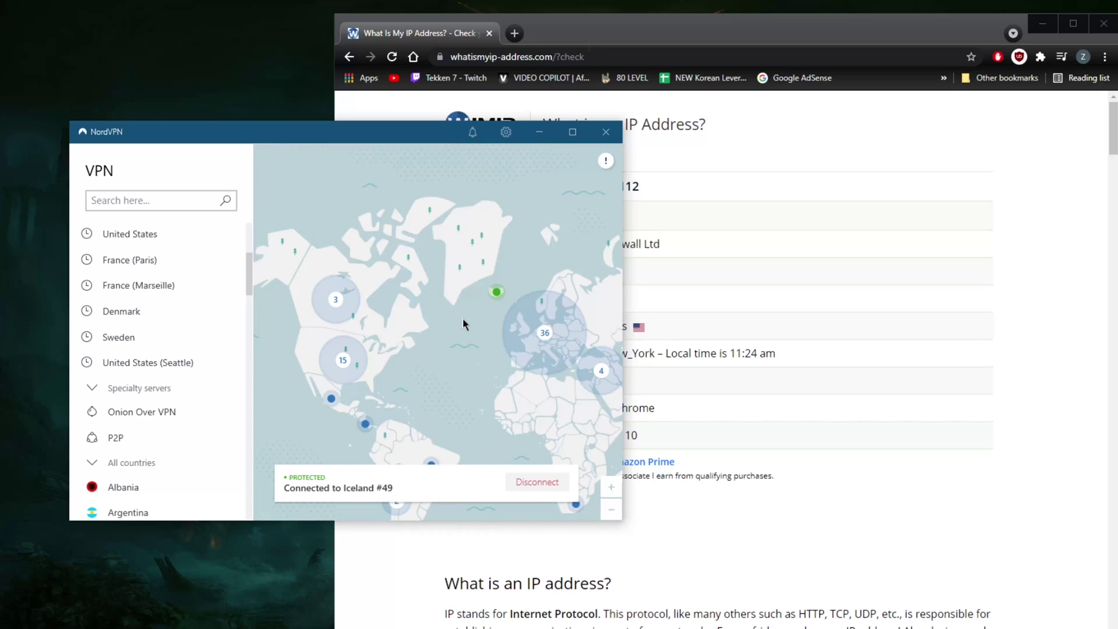
{"action": "scroll", "coordinate": [464, 324], "scroll_direction": "up", "scroll_amount": 3}
{"action": "scroll", "coordinate": [448, 314], "scroll_direction": "down", "scroll_amount": 3}
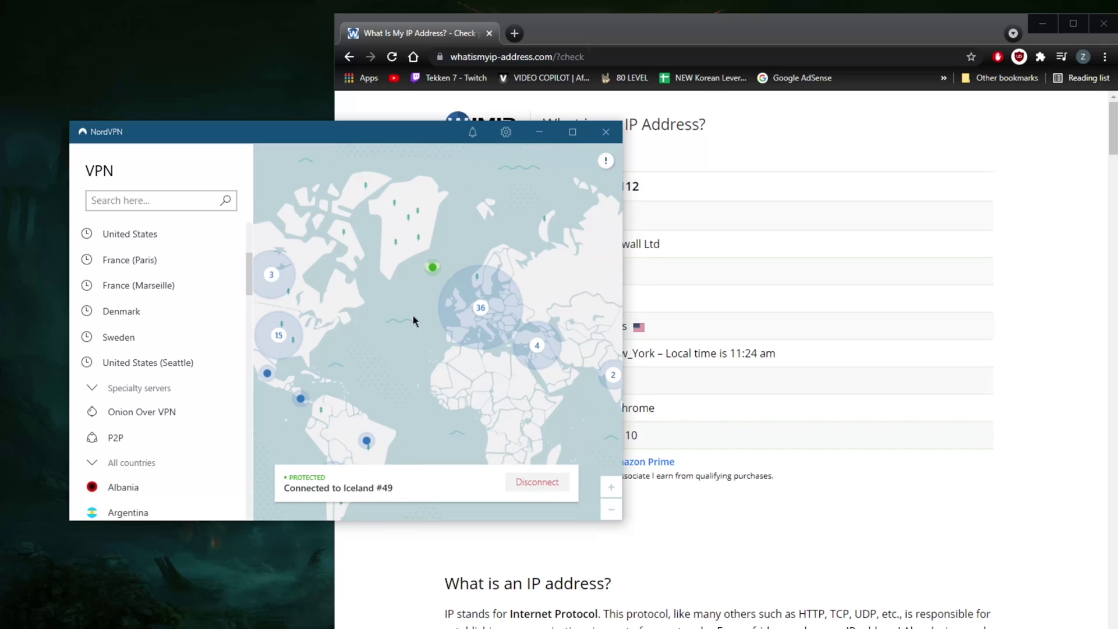
{"action": "left_click_drag", "start_coordinate": [358, 131], "coordinate": [344, 133]}
{"action": "left_click", "coordinate": [428, 94]}
{"action": "left_click", "coordinate": [392, 56]}
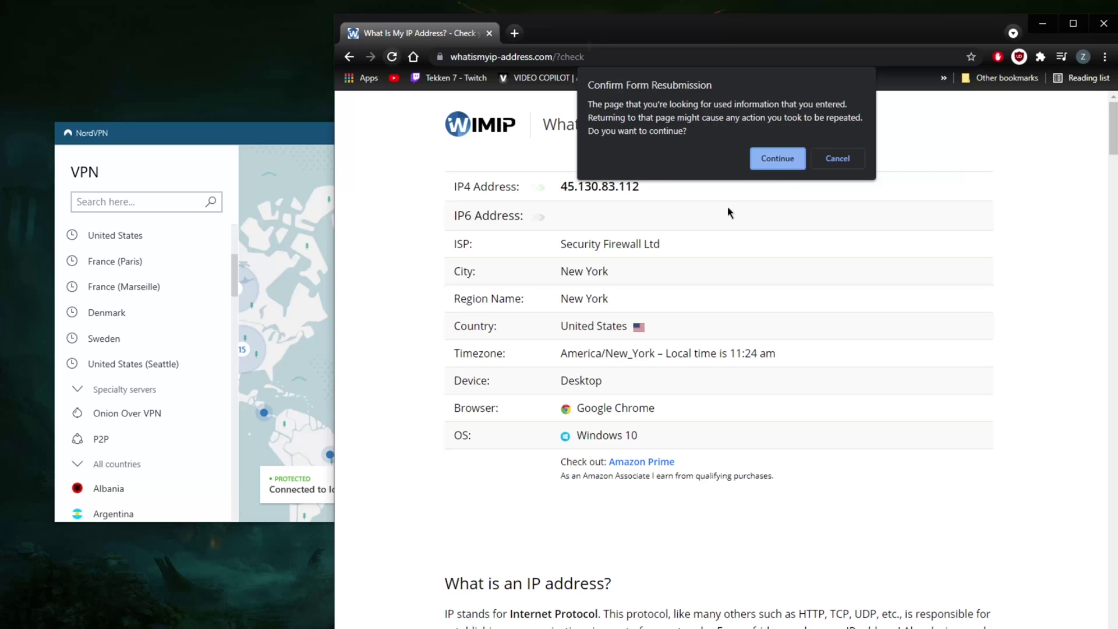
{"action": "left_click", "coordinate": [774, 159]}
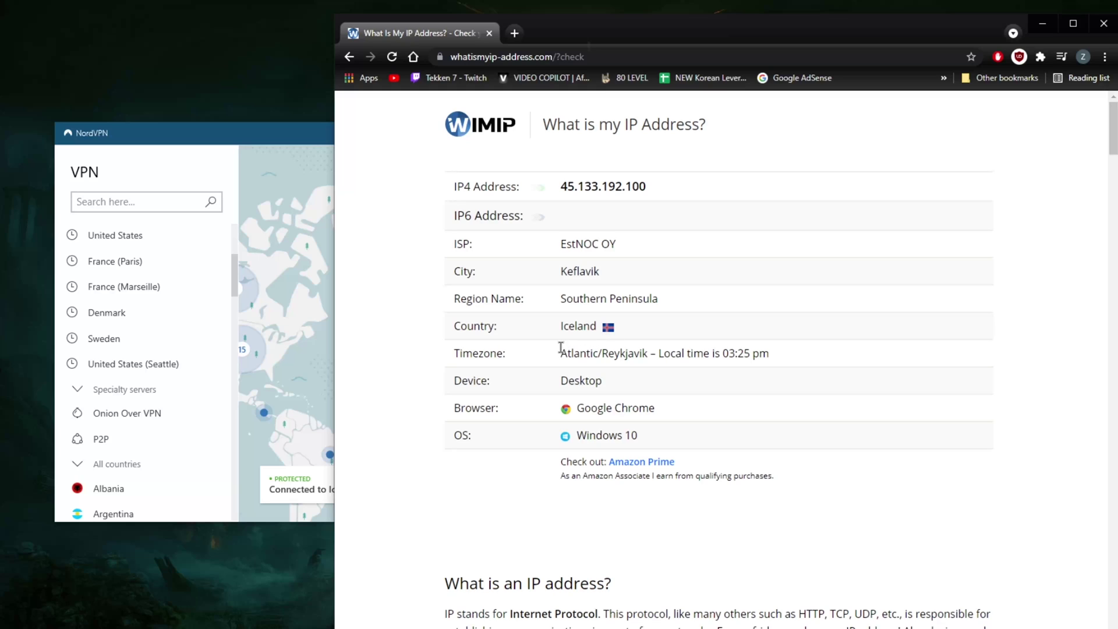
- Close the Chrome window and rearrange the NordVPN and ExpressVPN windows
{"action": "left_click", "coordinate": [299, 236]}
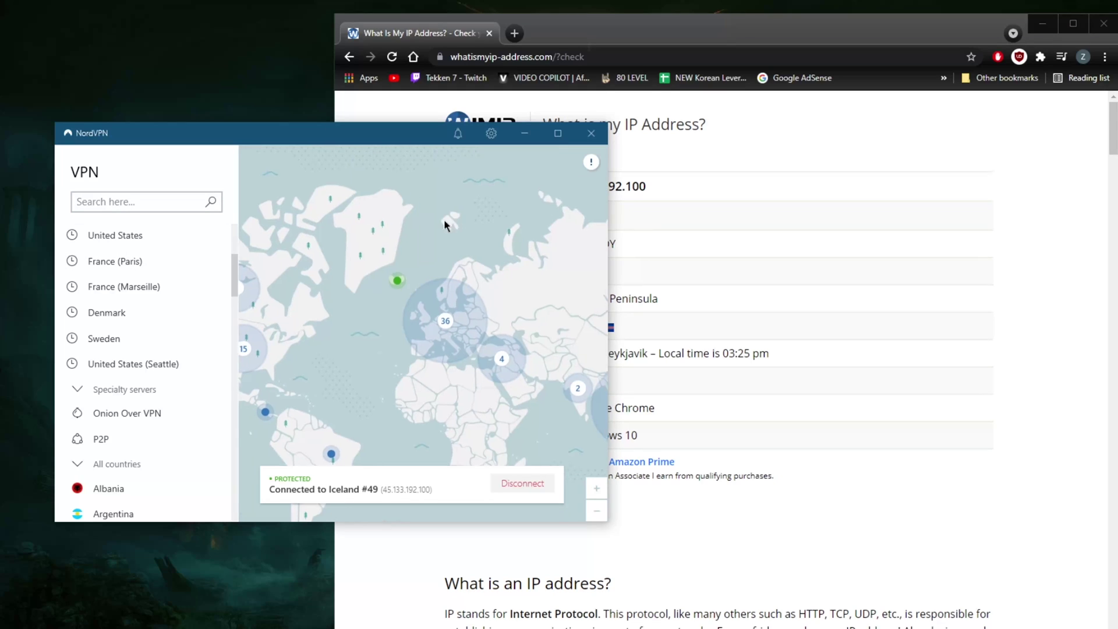
{"action": "left_click_drag", "start_coordinate": [663, 30], "coordinate": [612, 560]}
{"action": "left_click_drag", "start_coordinate": [843, 137], "coordinate": [756, 123]}
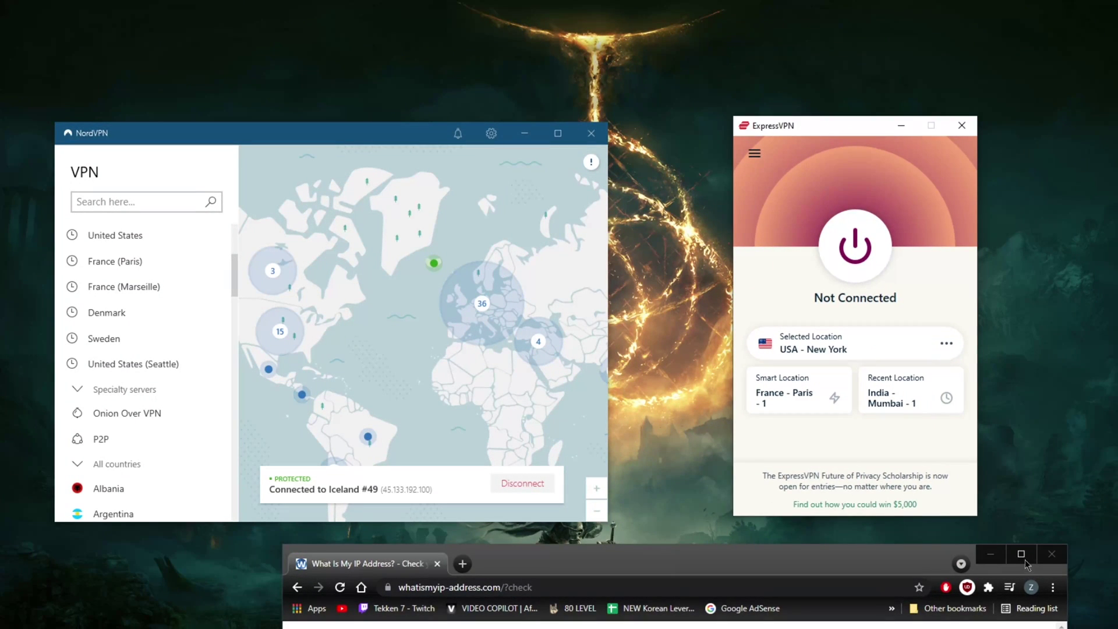
{"action": "left_click", "coordinate": [1051, 554]}
{"action": "left_click_drag", "start_coordinate": [400, 133], "coordinate": [478, 128]}
- Disconnect NordVPN completely and dismiss its connection-speed rating prompt
{"action": "left_click", "coordinate": [610, 484]}
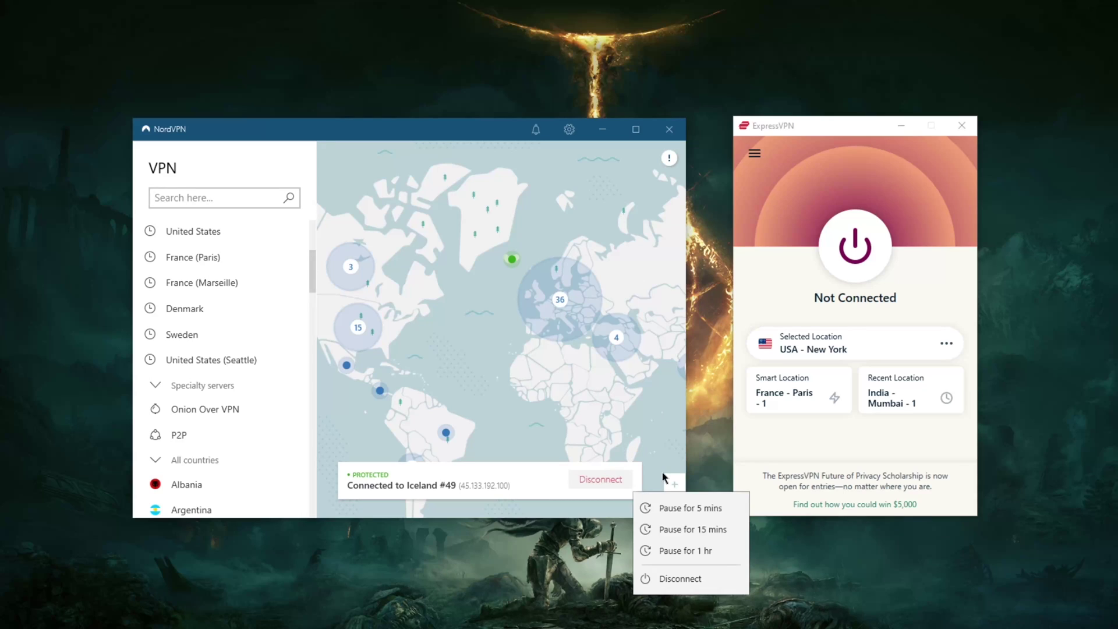
{"action": "left_click", "coordinate": [711, 572]}
{"action": "left_click_drag", "start_coordinate": [800, 133], "coordinate": [789, 136]}
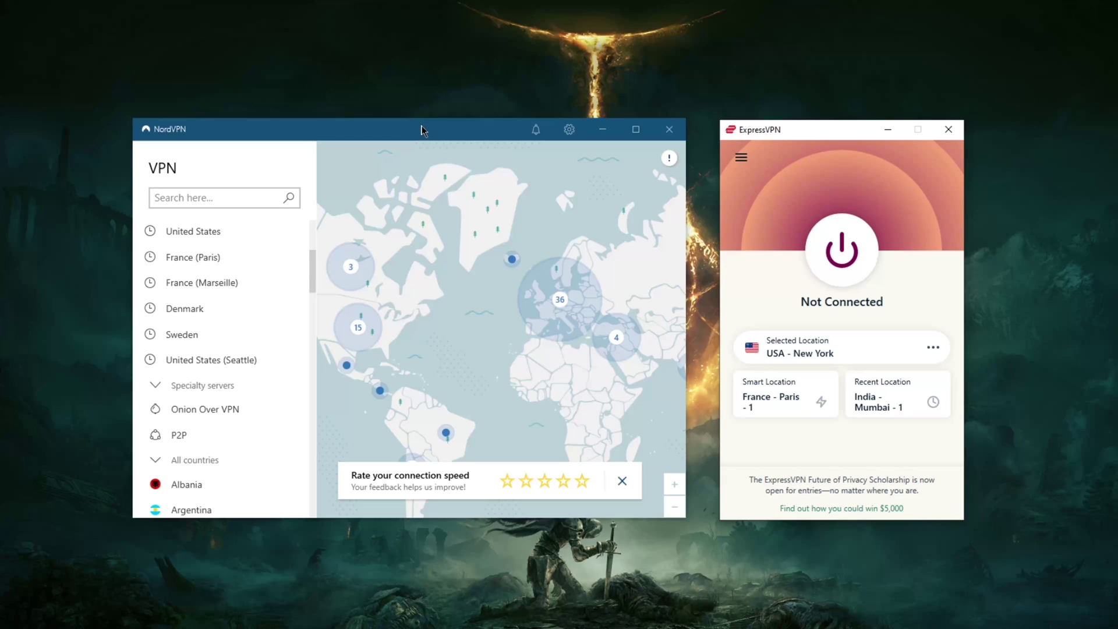
{"action": "left_click", "coordinate": [429, 140]}
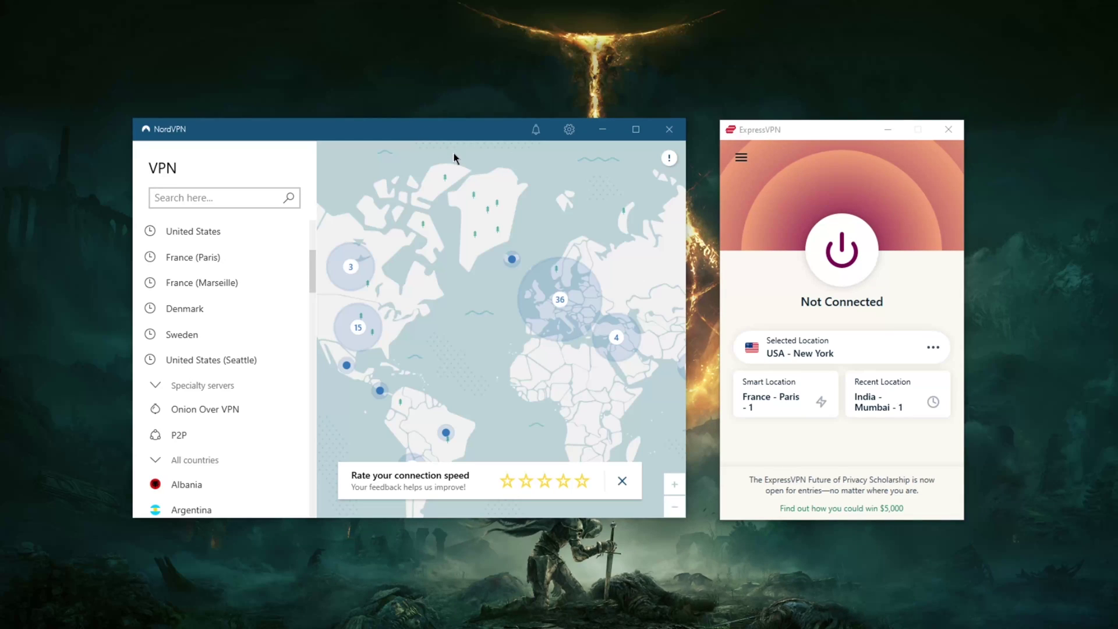
{"action": "left_click", "coordinate": [622, 482]}
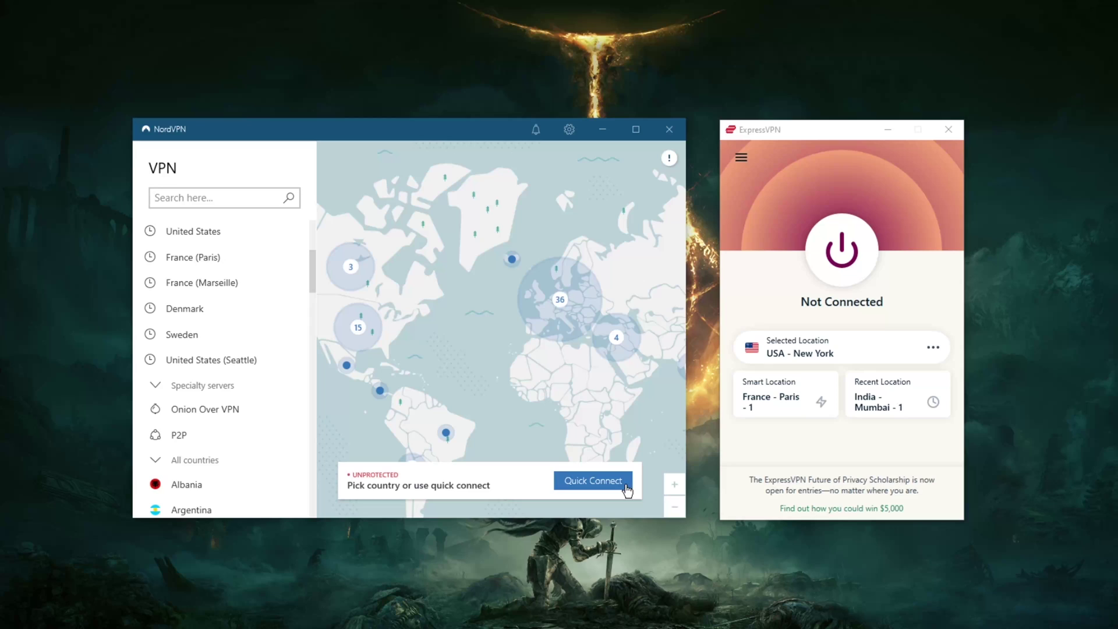
{"action": "left_click", "coordinate": [791, 133]}
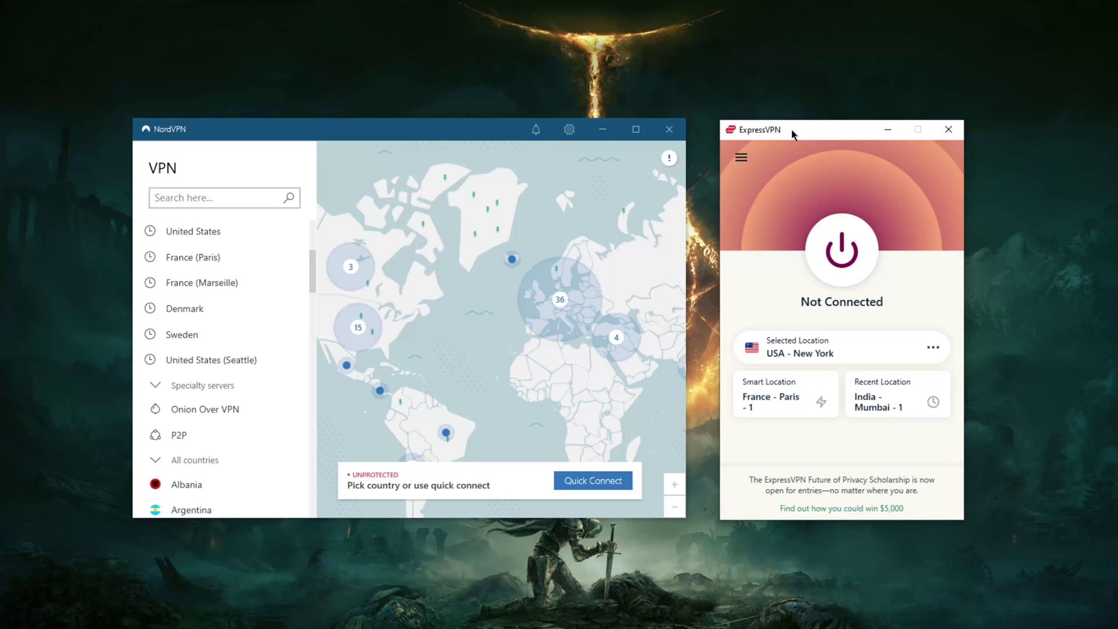
{"action": "left_click", "coordinate": [336, 129]}
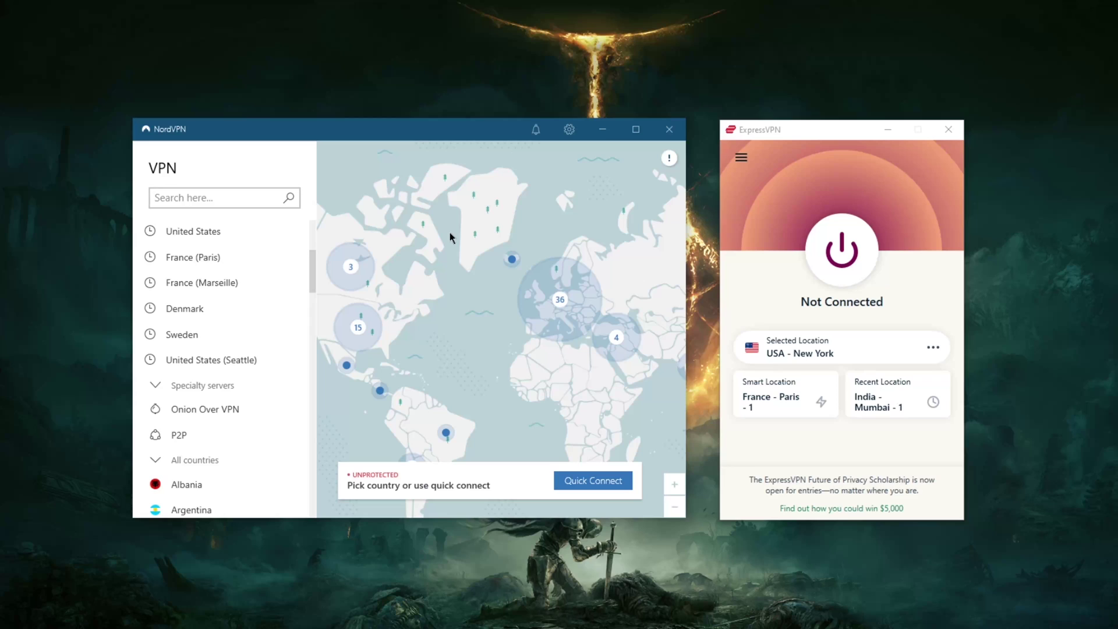
{"action": "left_click", "coordinate": [793, 124]}
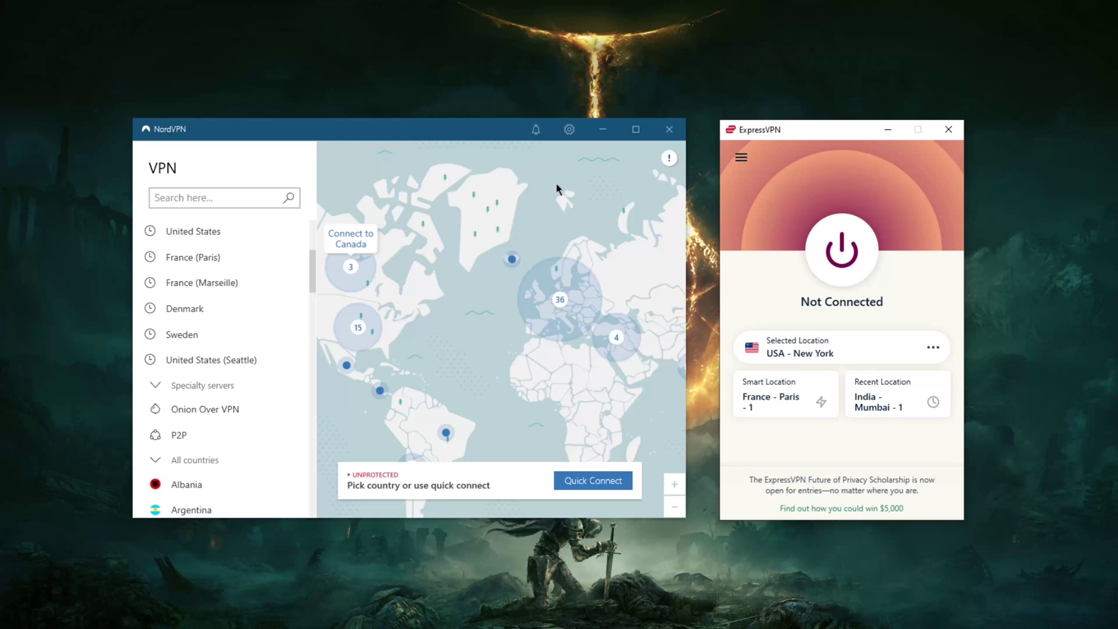
{"action": "left_click", "coordinate": [253, 125]}
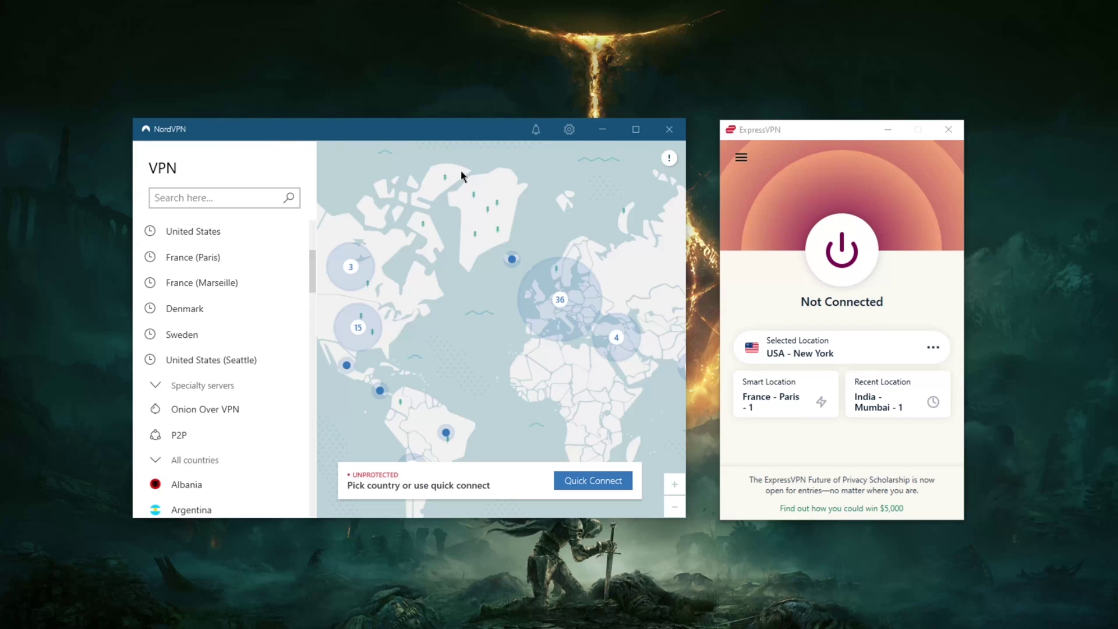